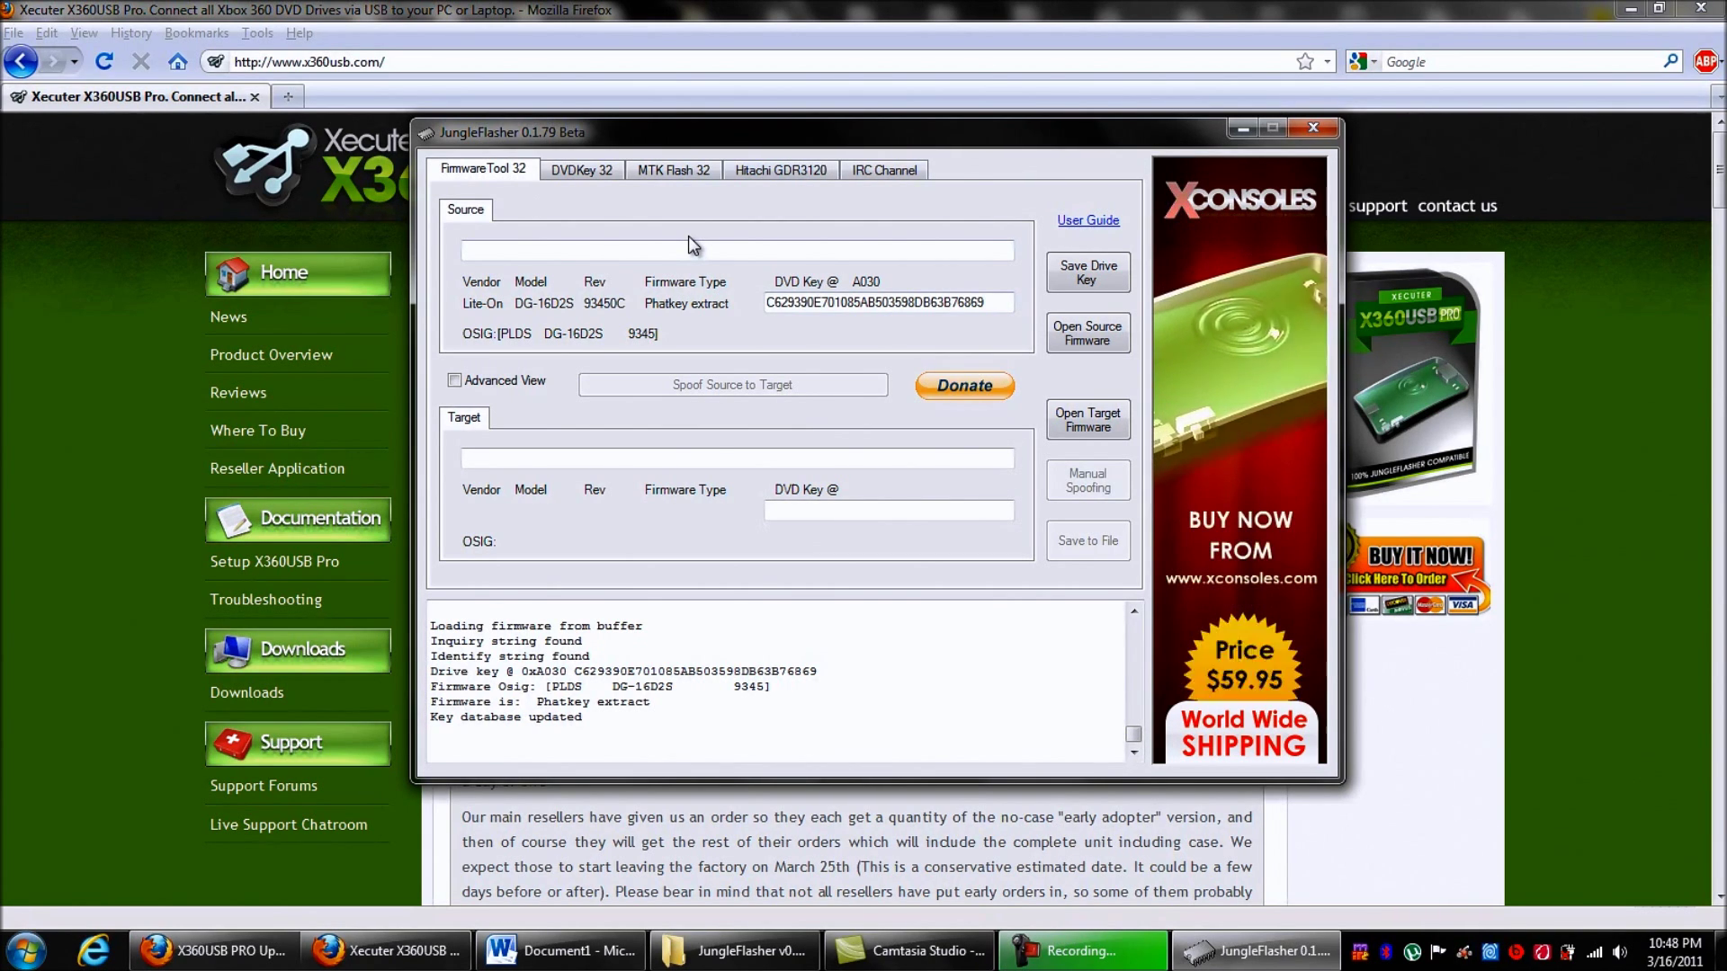
Step: Detect the DG-16D2S drive on the DVDKey 32 tab and extract its key with PhatKey
click(566, 171)
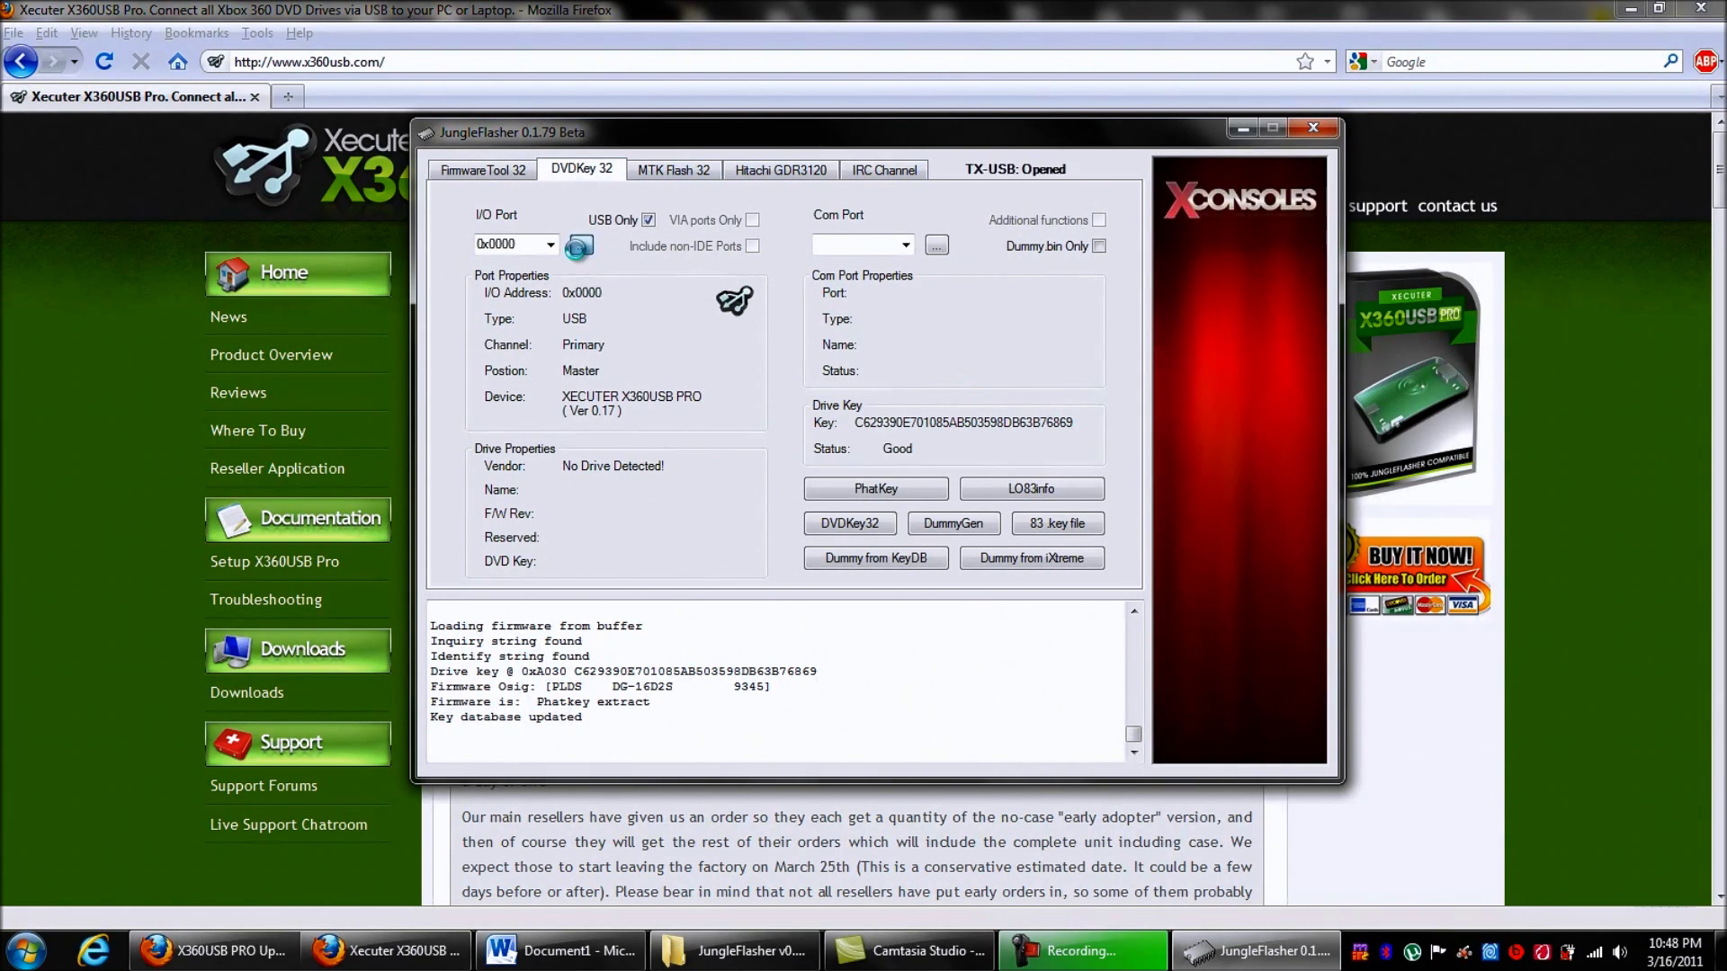
click(579, 246)
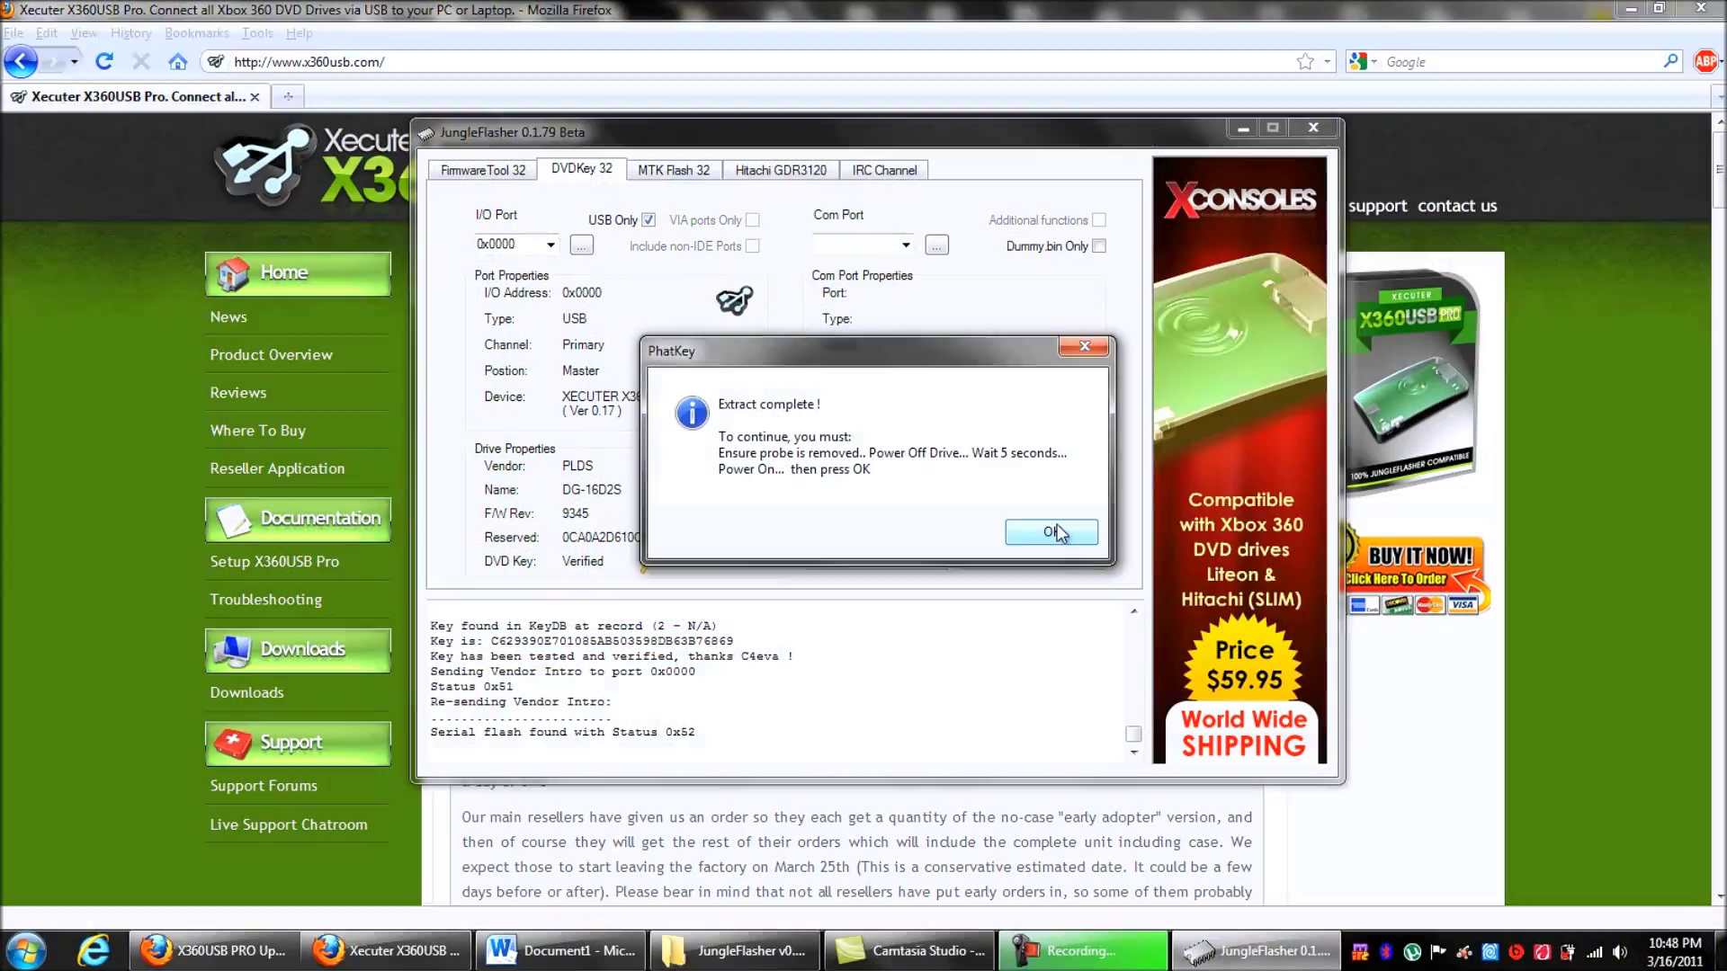
click(1053, 533)
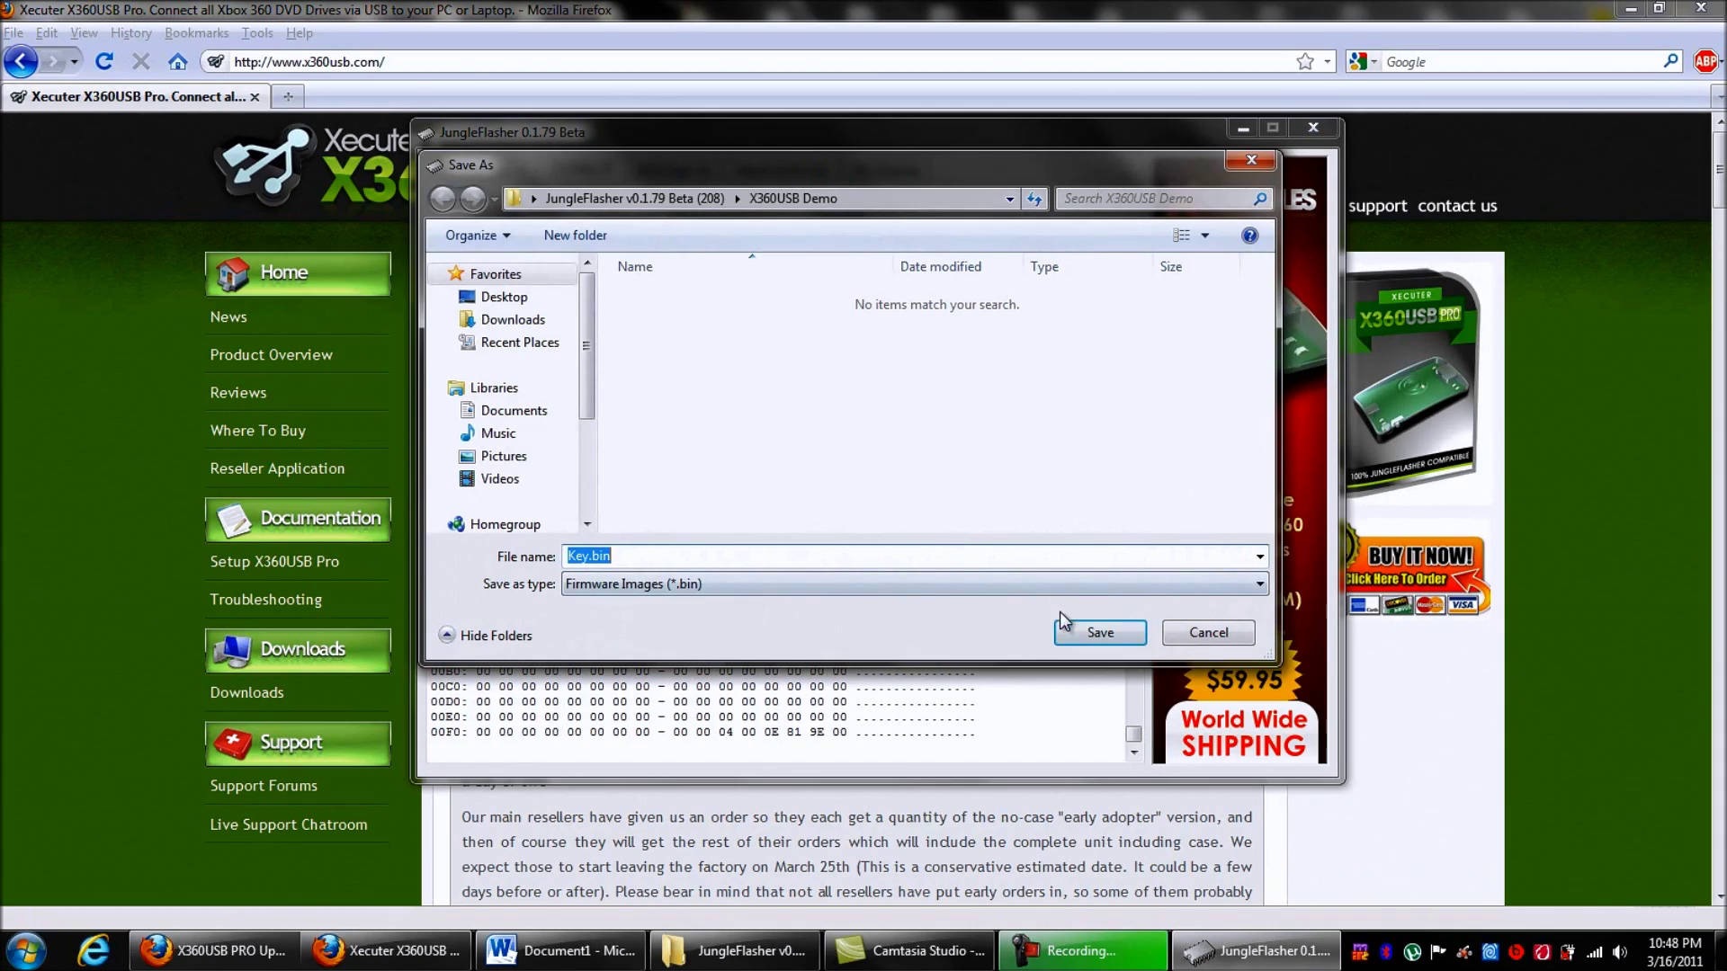
Step: Save the Key.bin, Inquiry.bin, Identify.bin, Serial.bin and Dummy.bin drive files
click(1086, 630)
click(1087, 629)
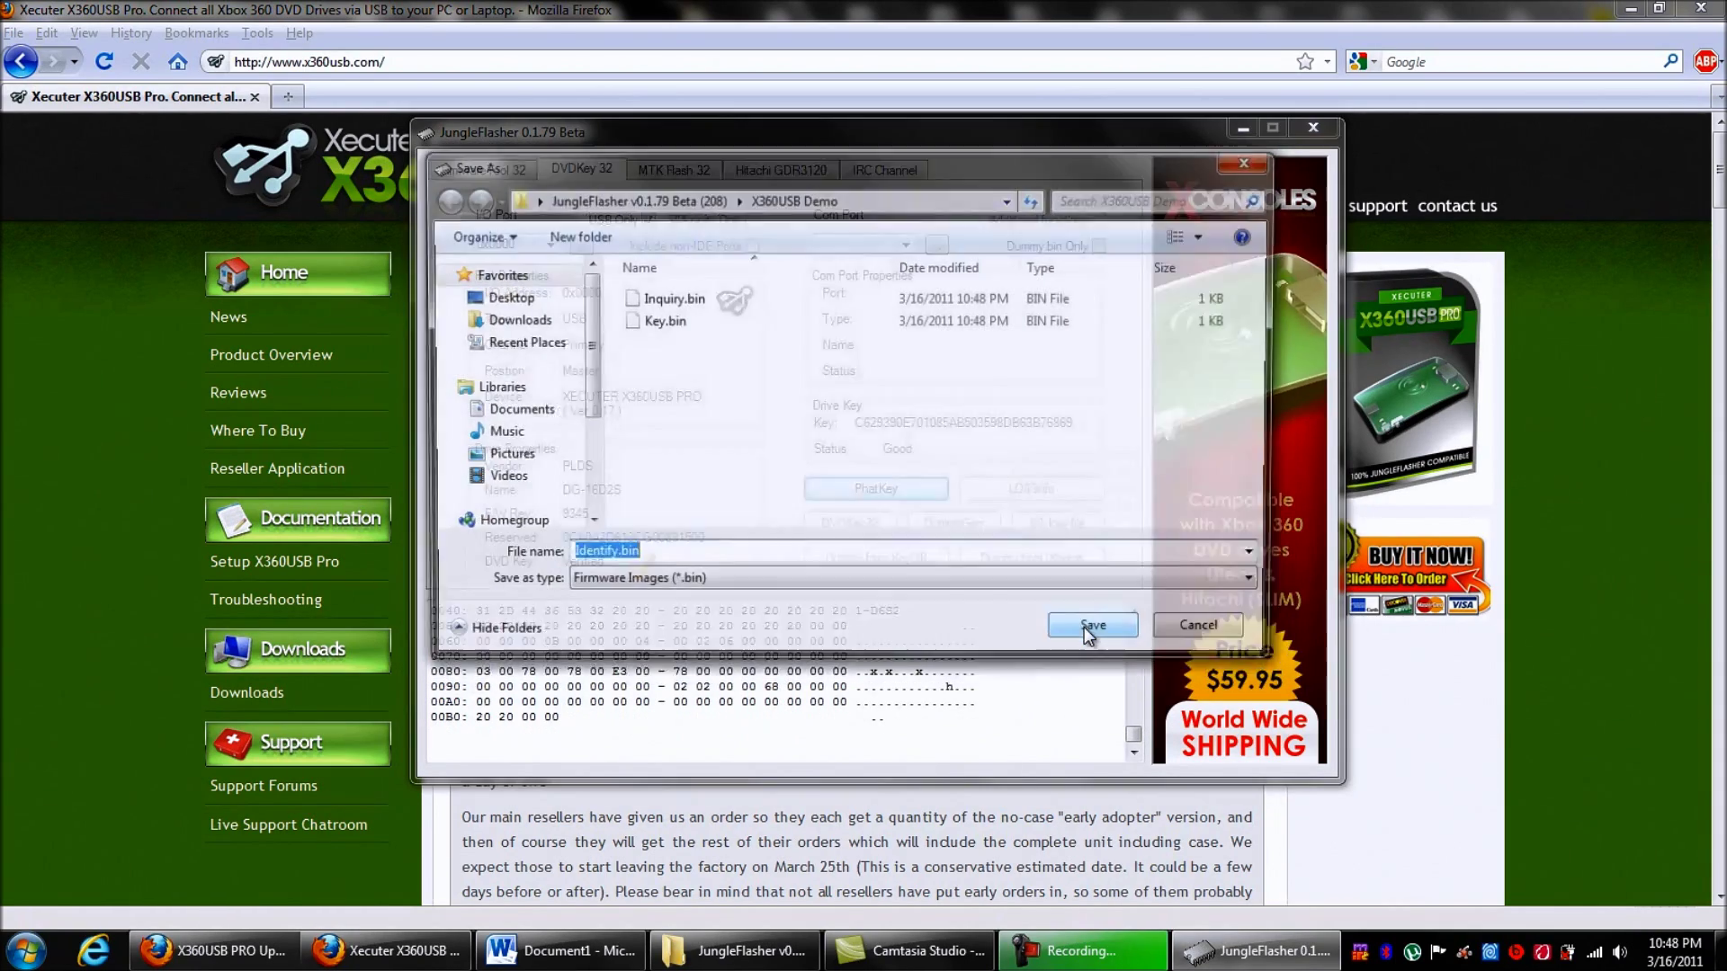
click(1087, 629)
click(1085, 630)
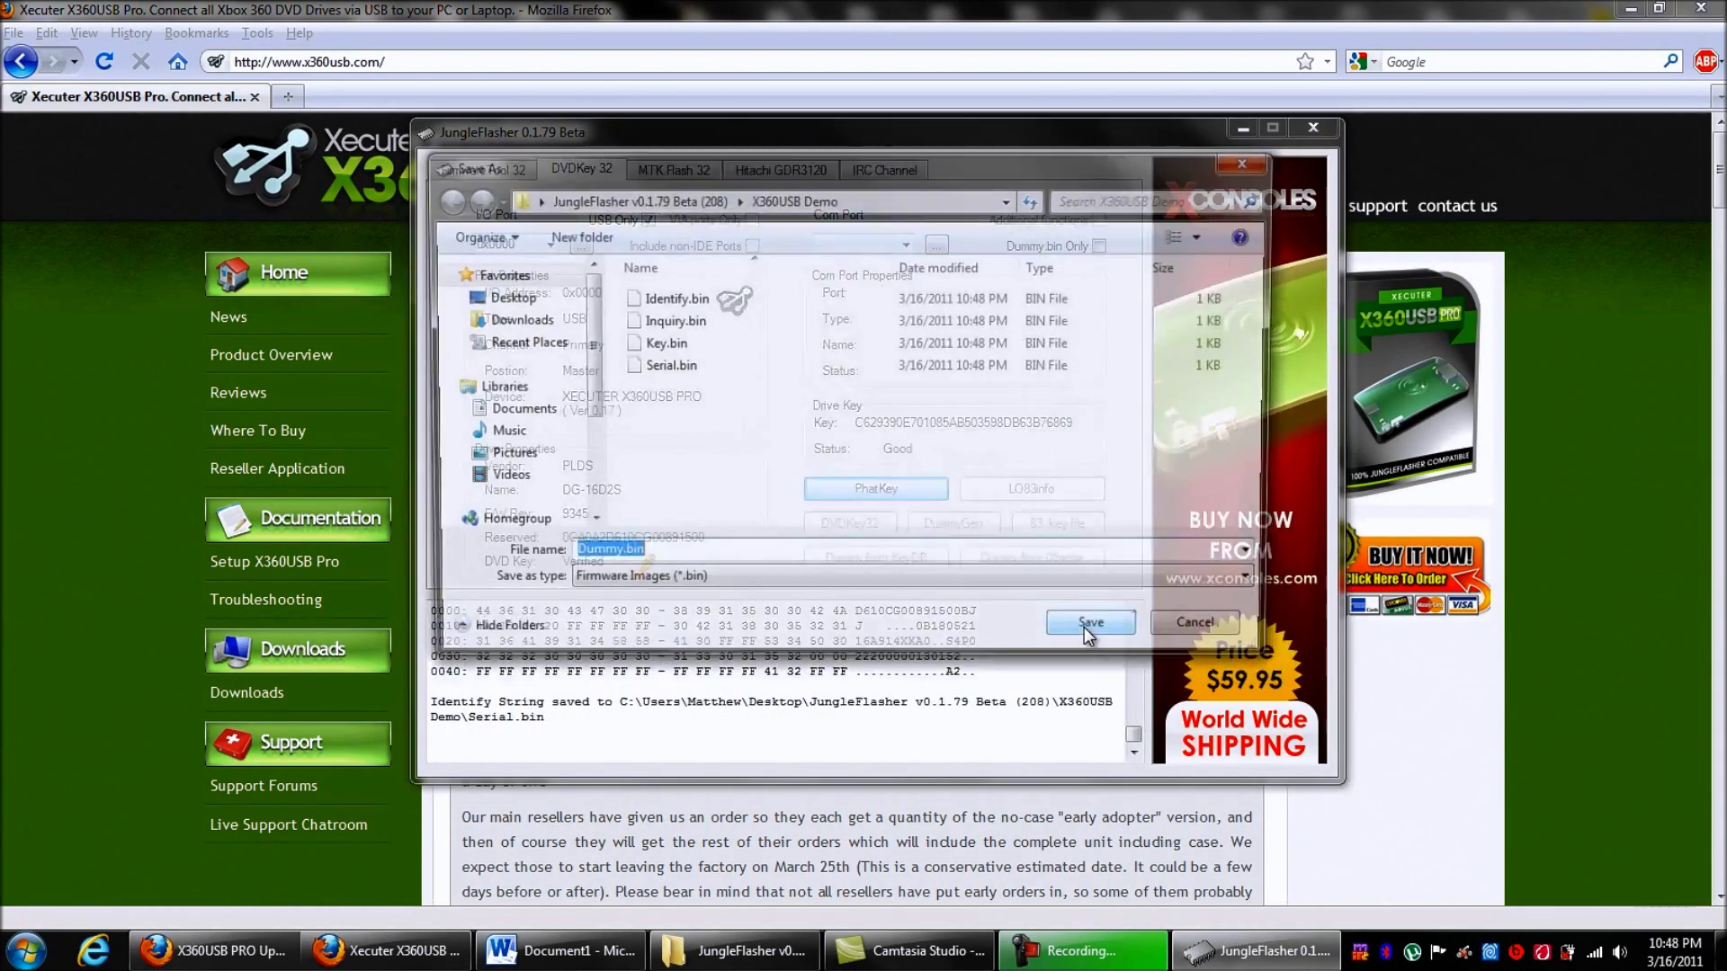
click(1086, 631)
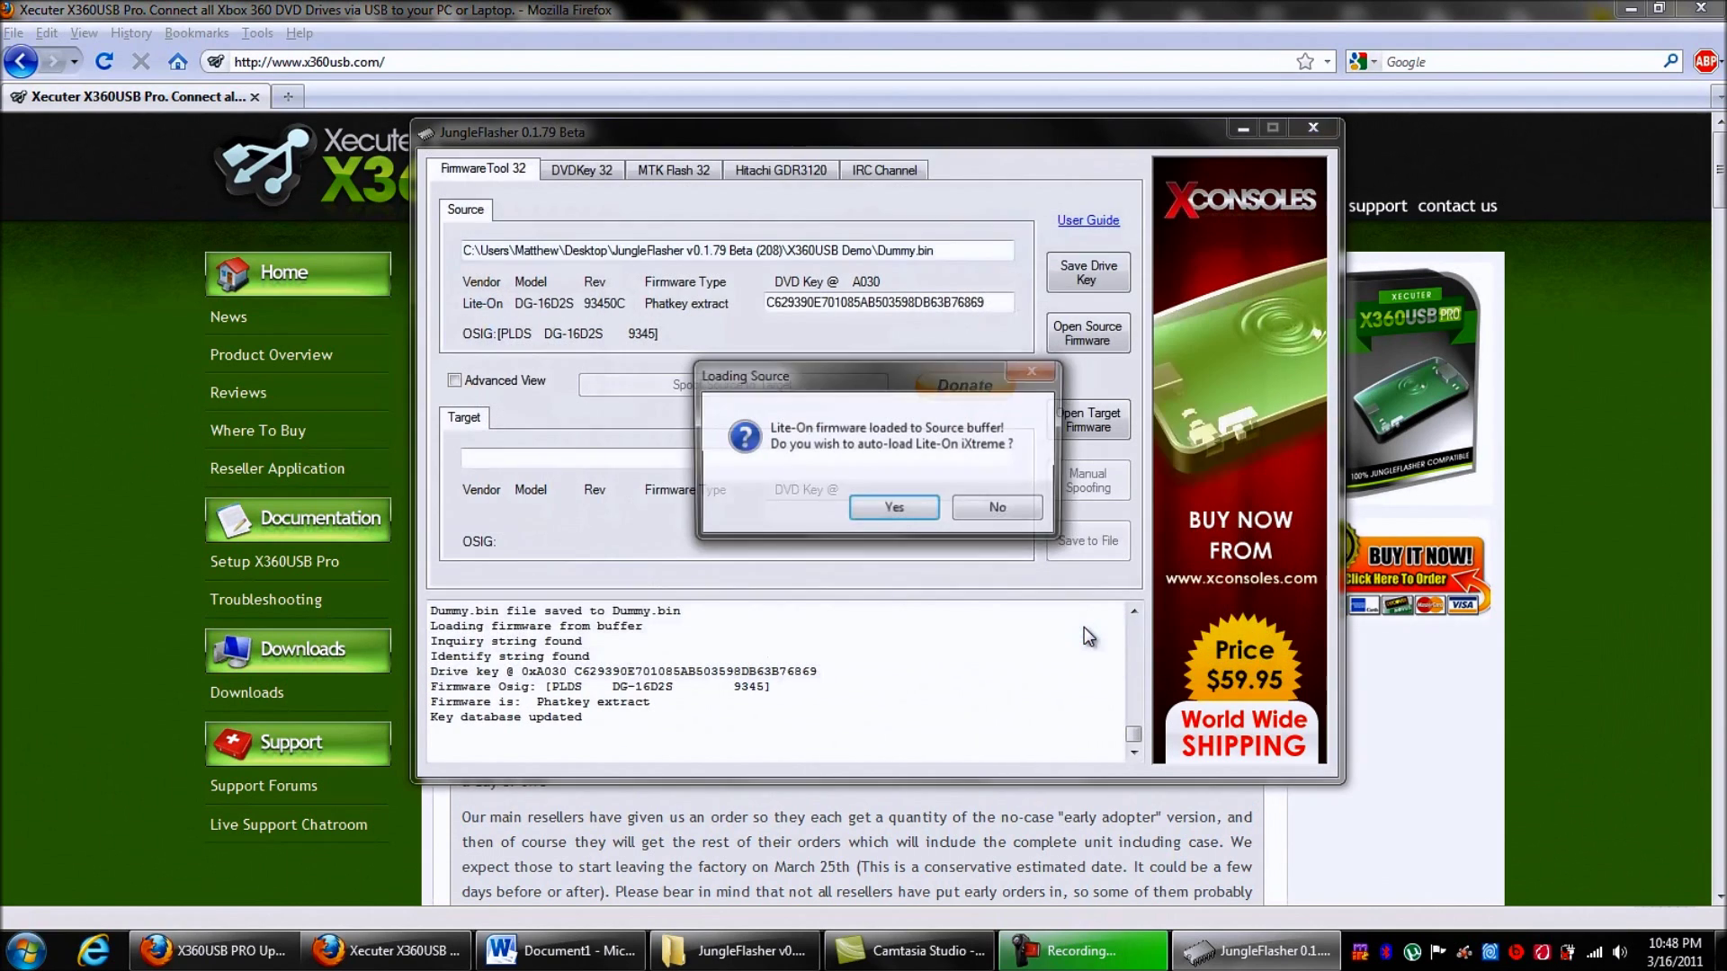
Step: Auto-load the LT-Plus firmware spoofed with the drive's keys and save it as Lite_CFW.bin
click(899, 510)
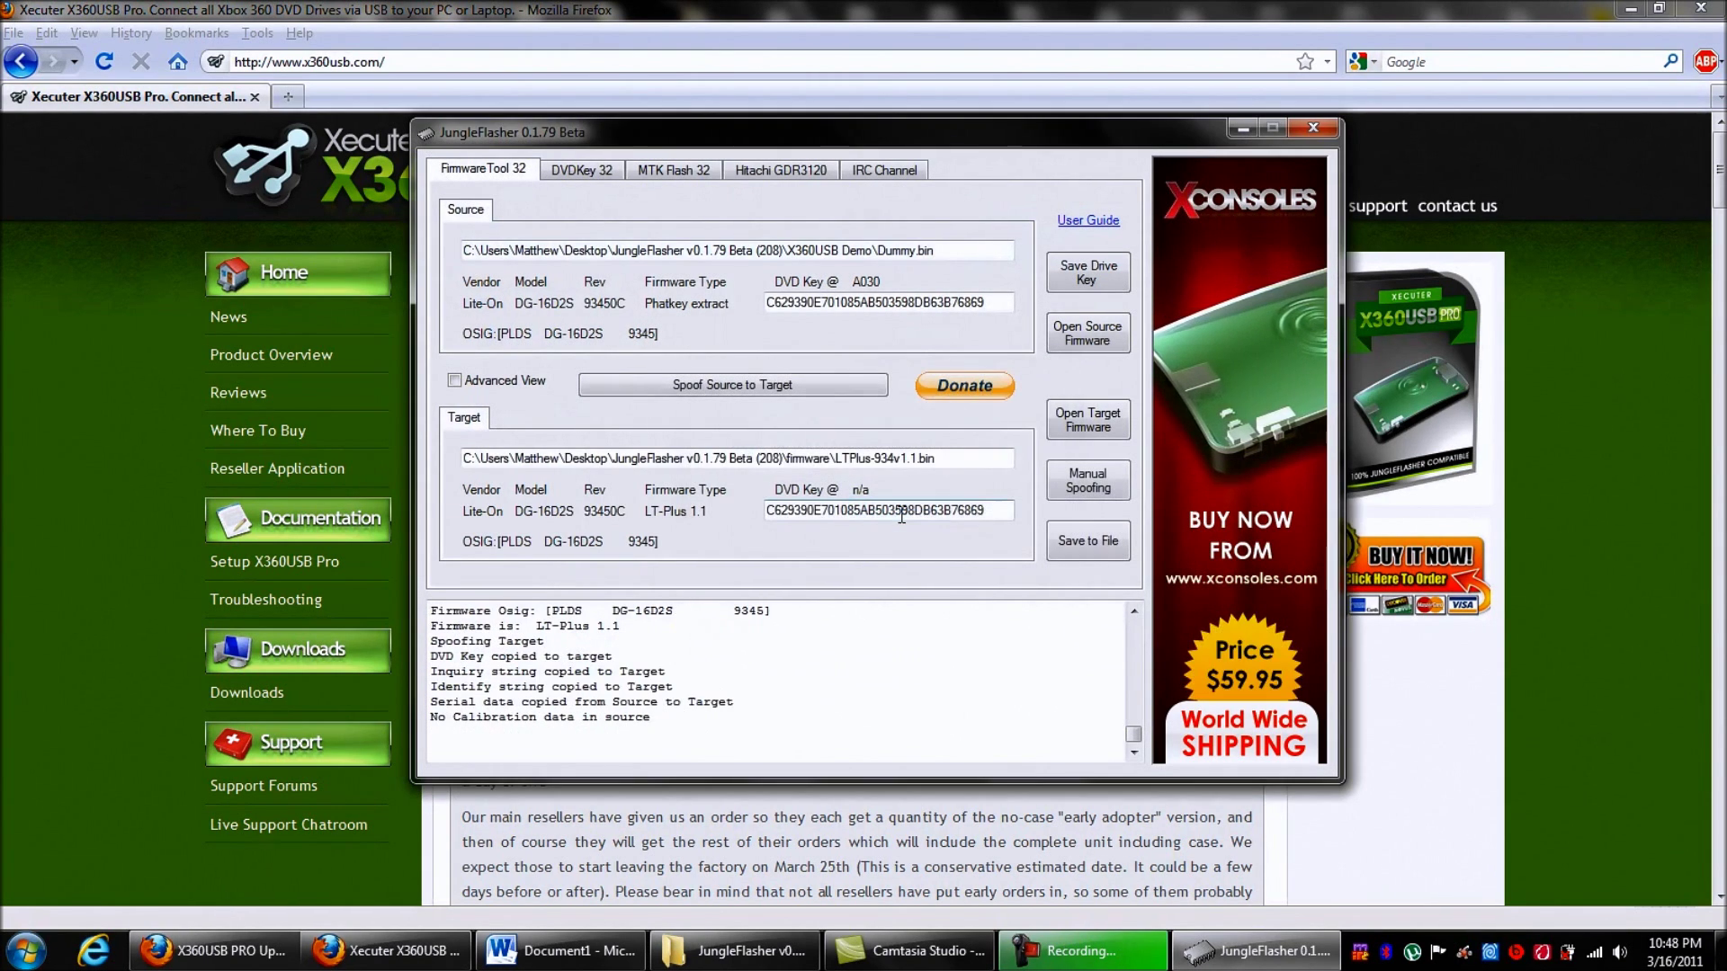
click(1061, 548)
click(1097, 633)
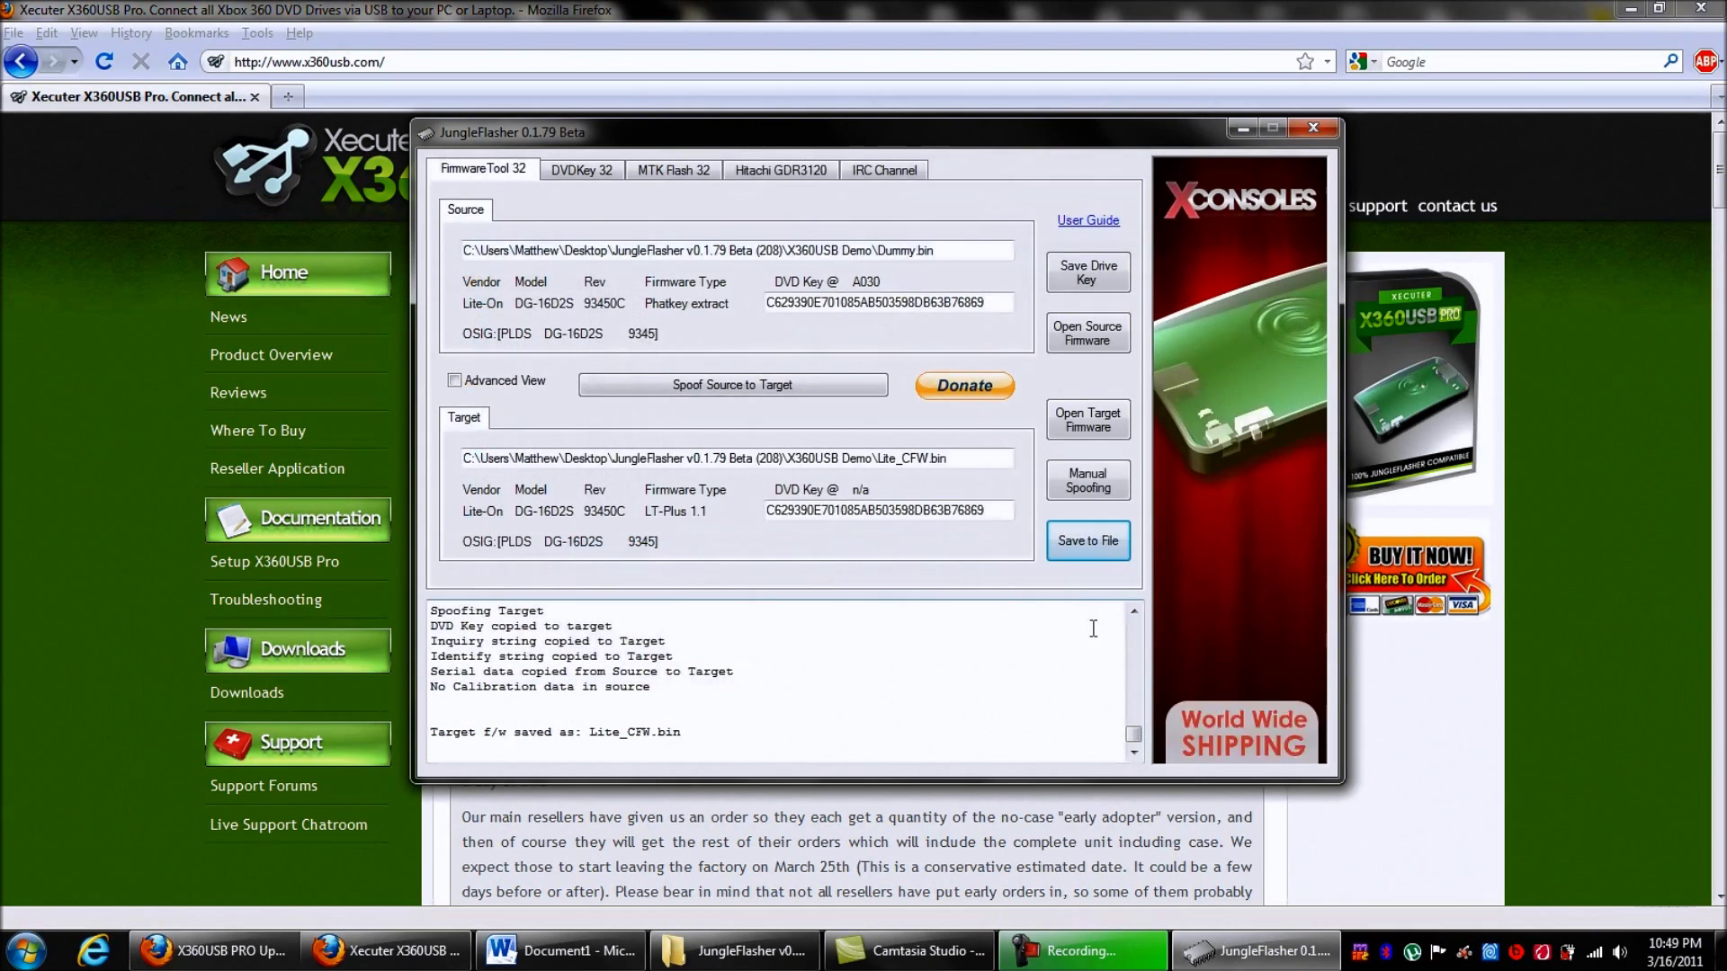
click(581, 175)
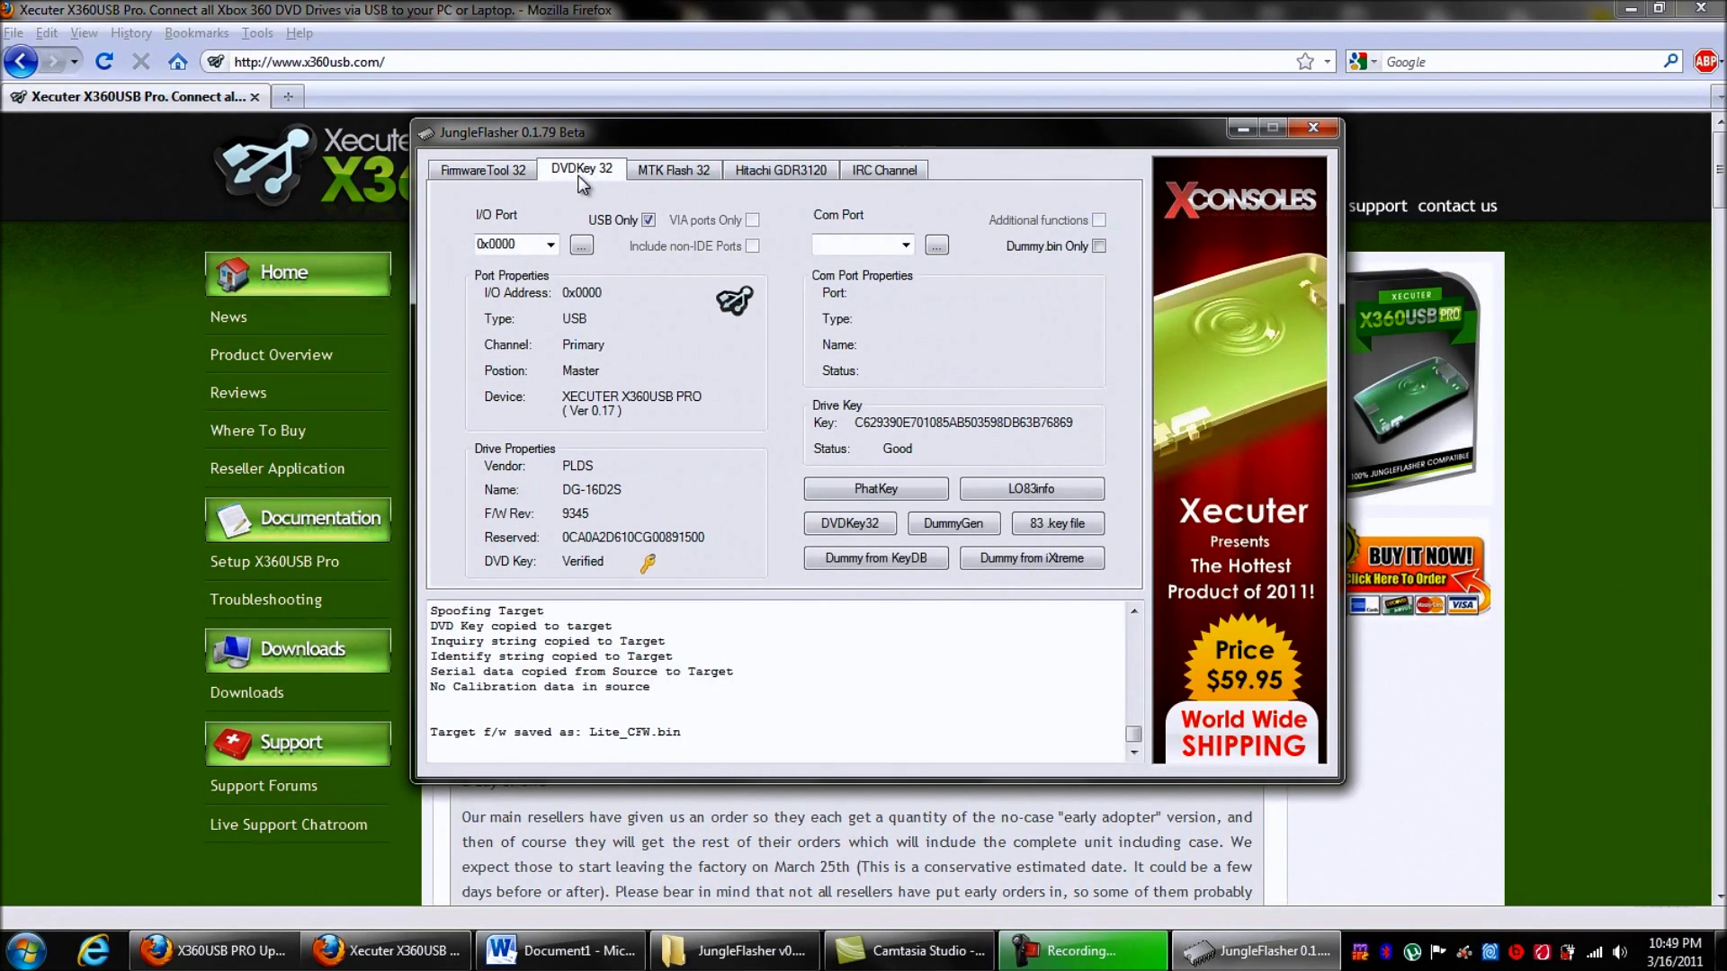
Step: Run Lite-On Erase from MTK Flash 32, confirming both prompts through the drive power-cycle
click(667, 169)
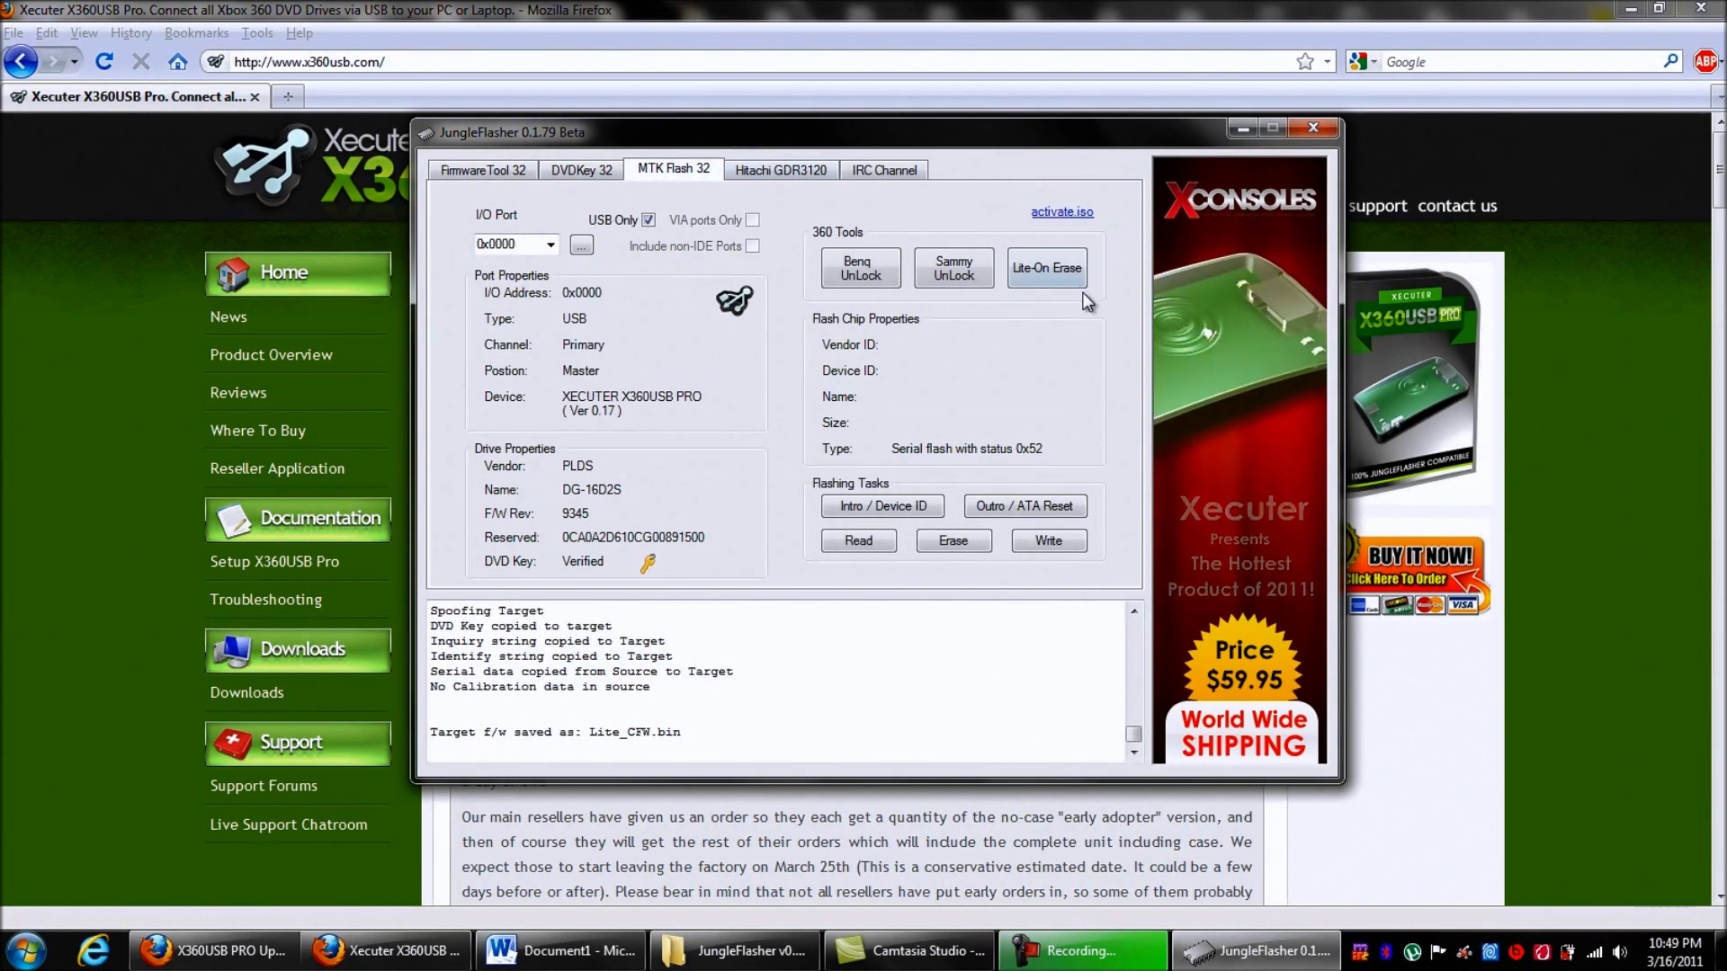
click(1042, 273)
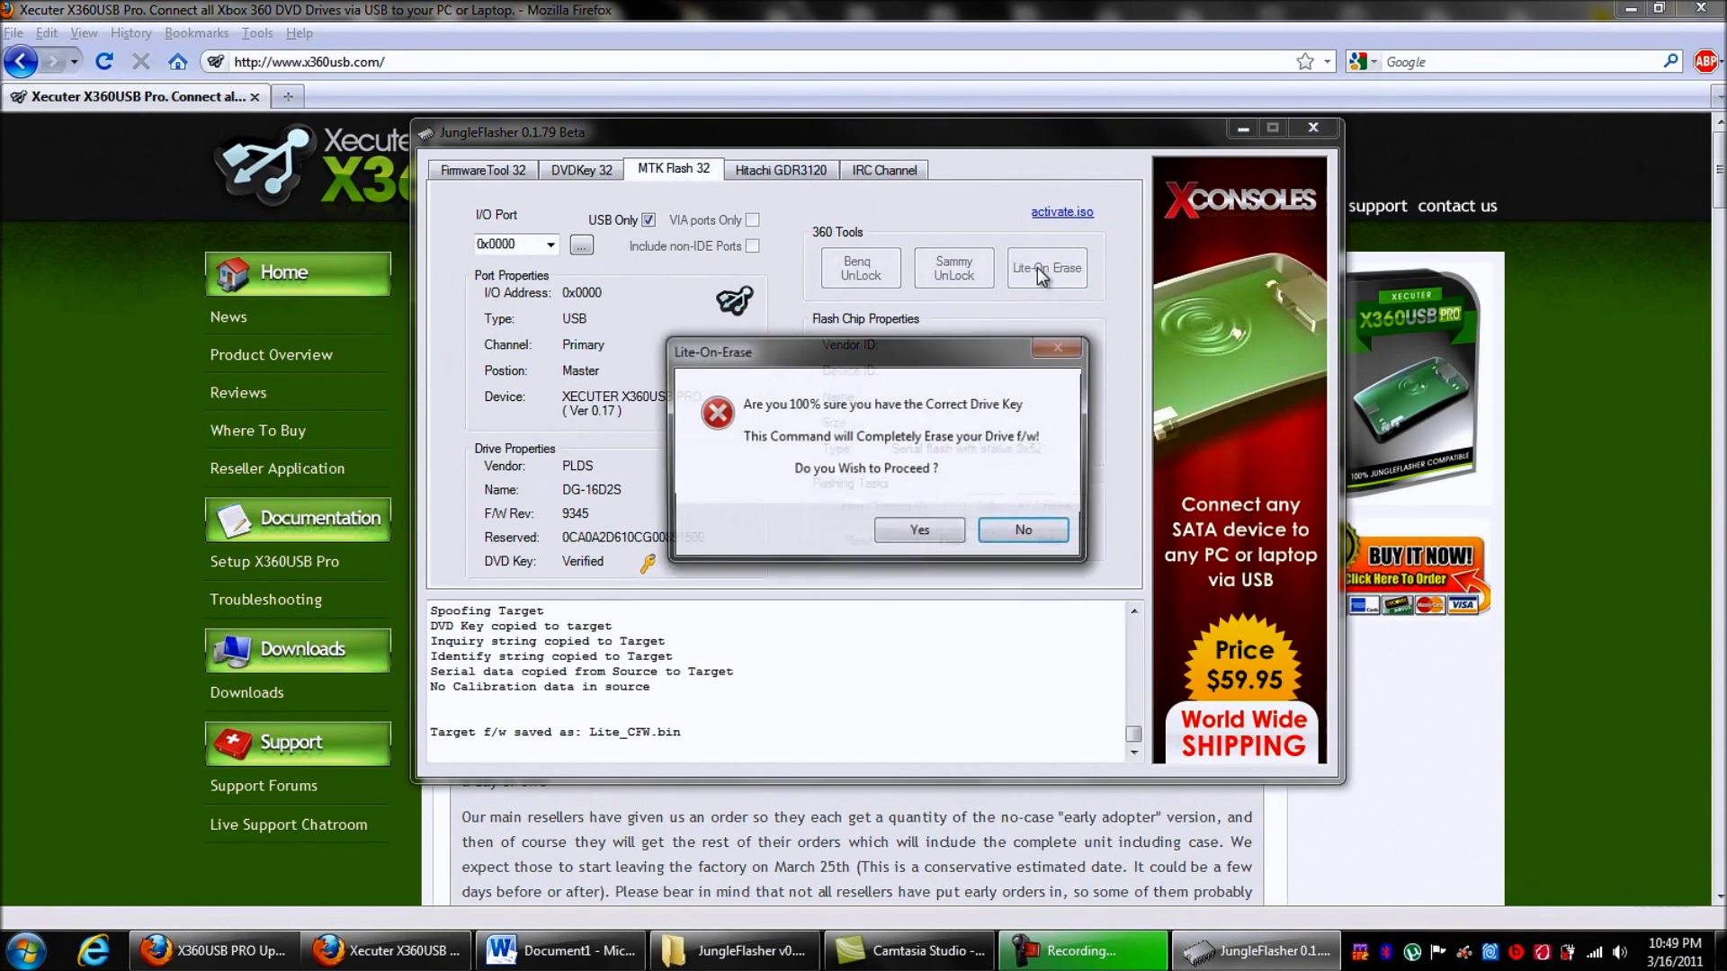
click(934, 529)
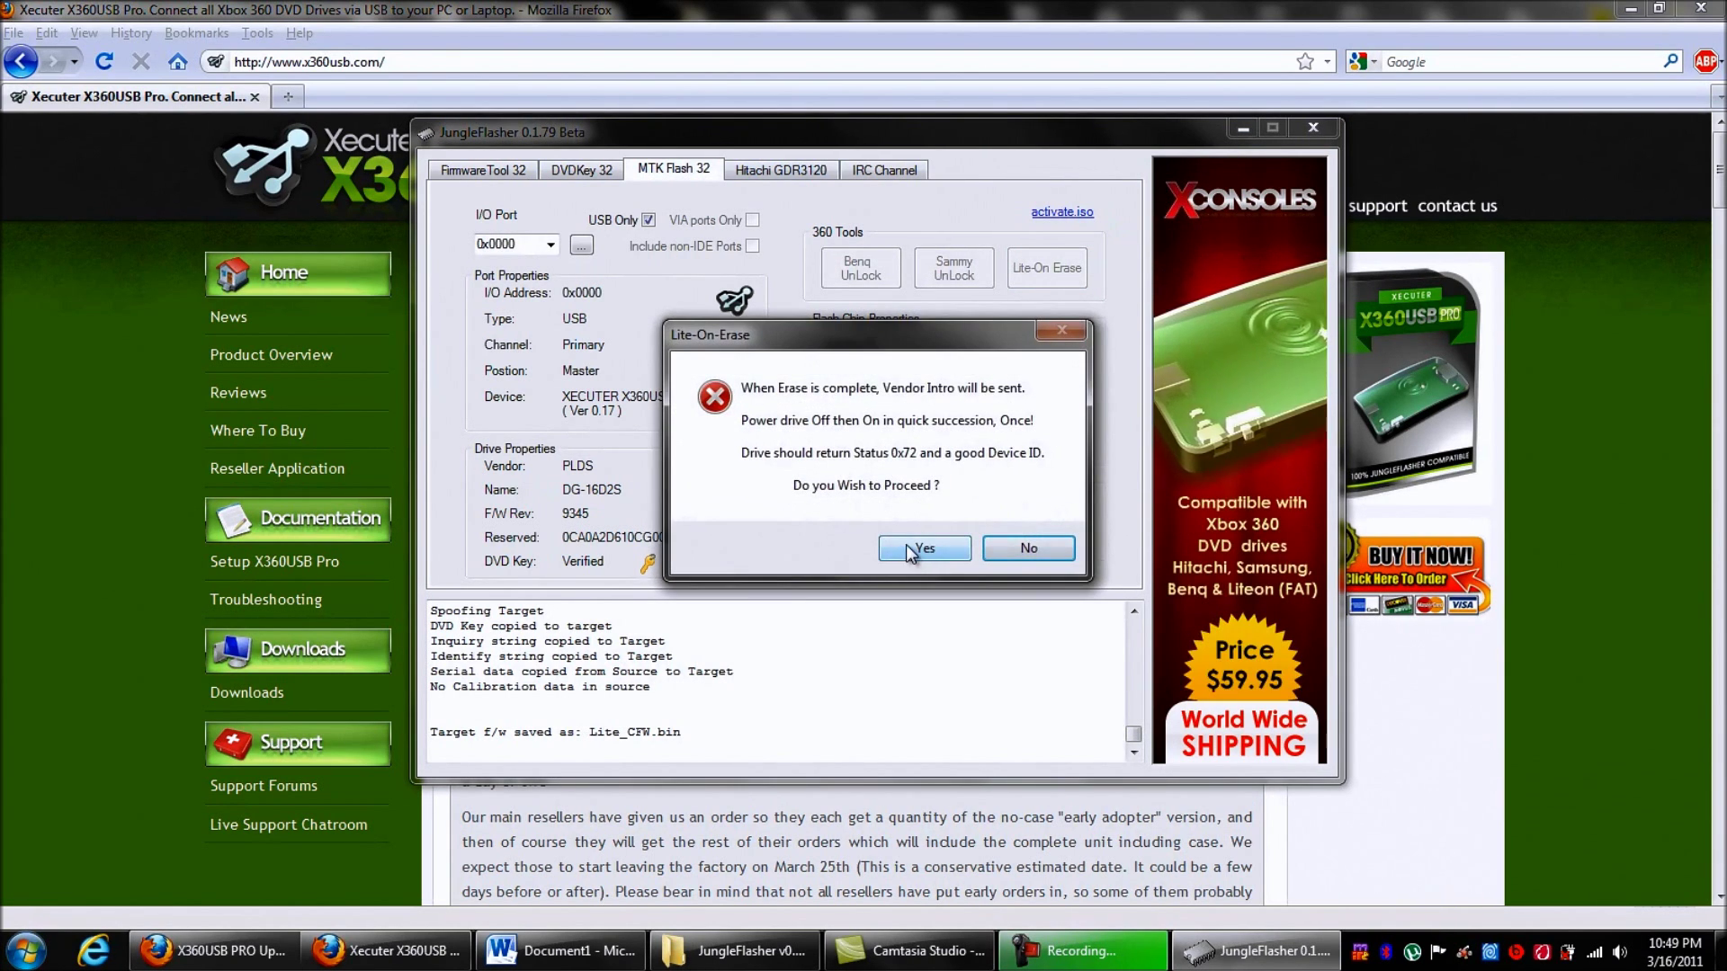
click(905, 544)
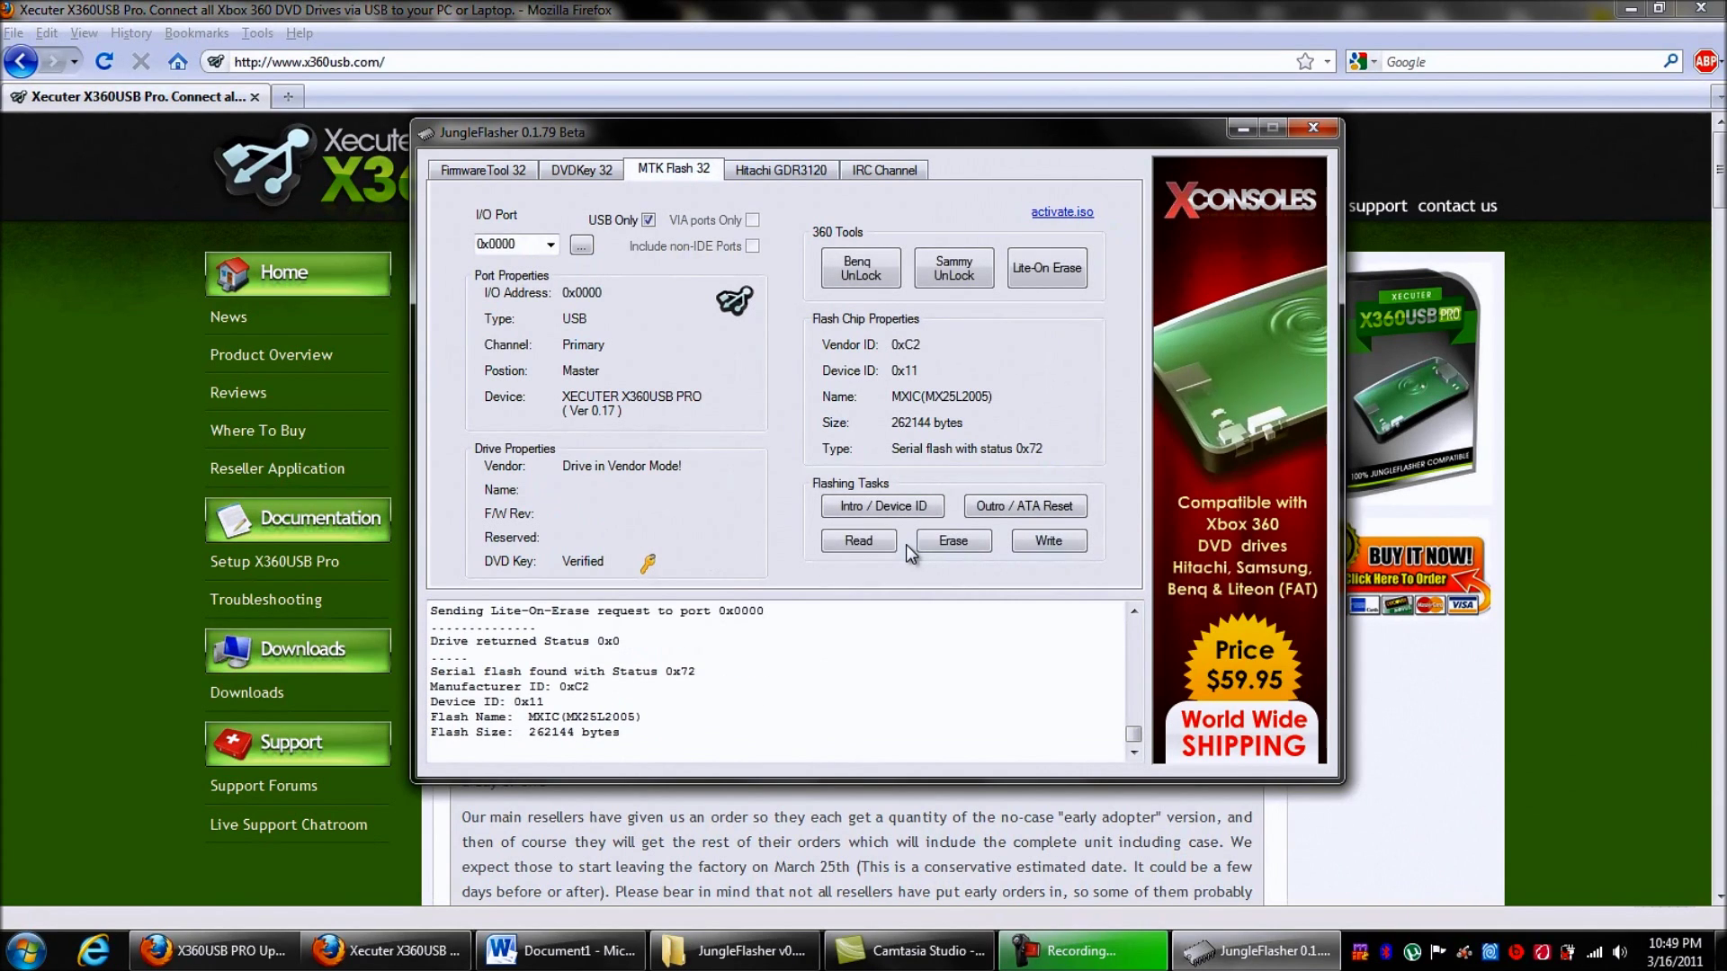
click(1054, 554)
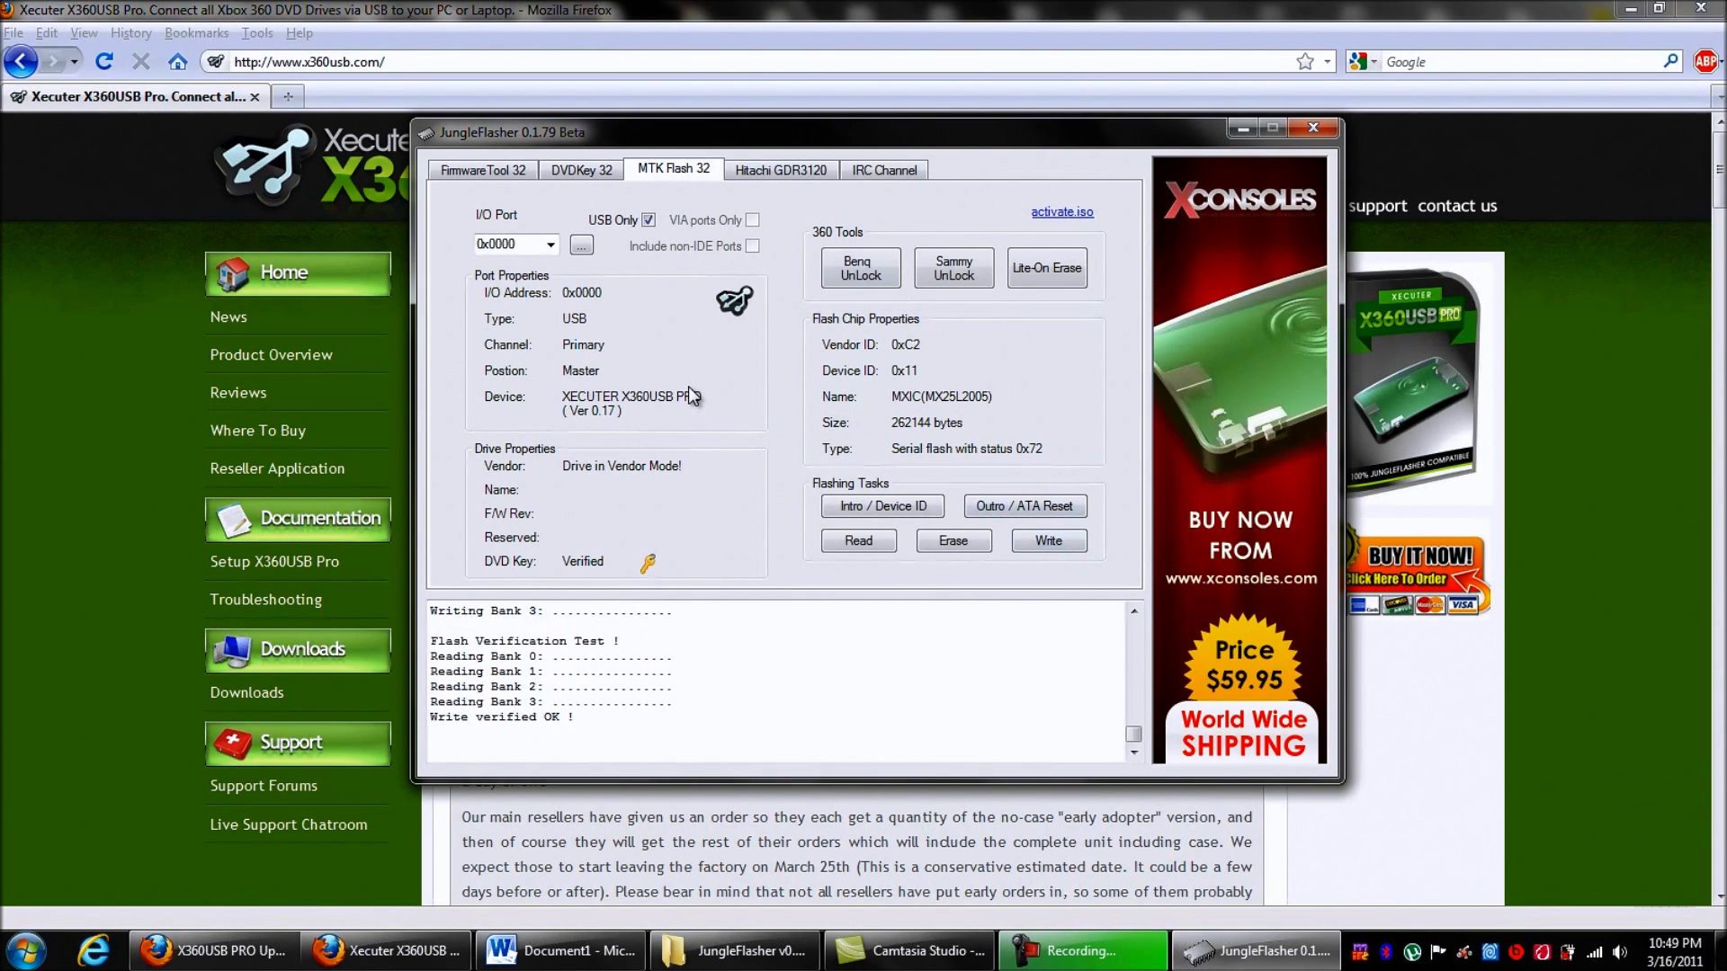
Step: Reopen the port so the drive is re-detected after the verified write
click(582, 243)
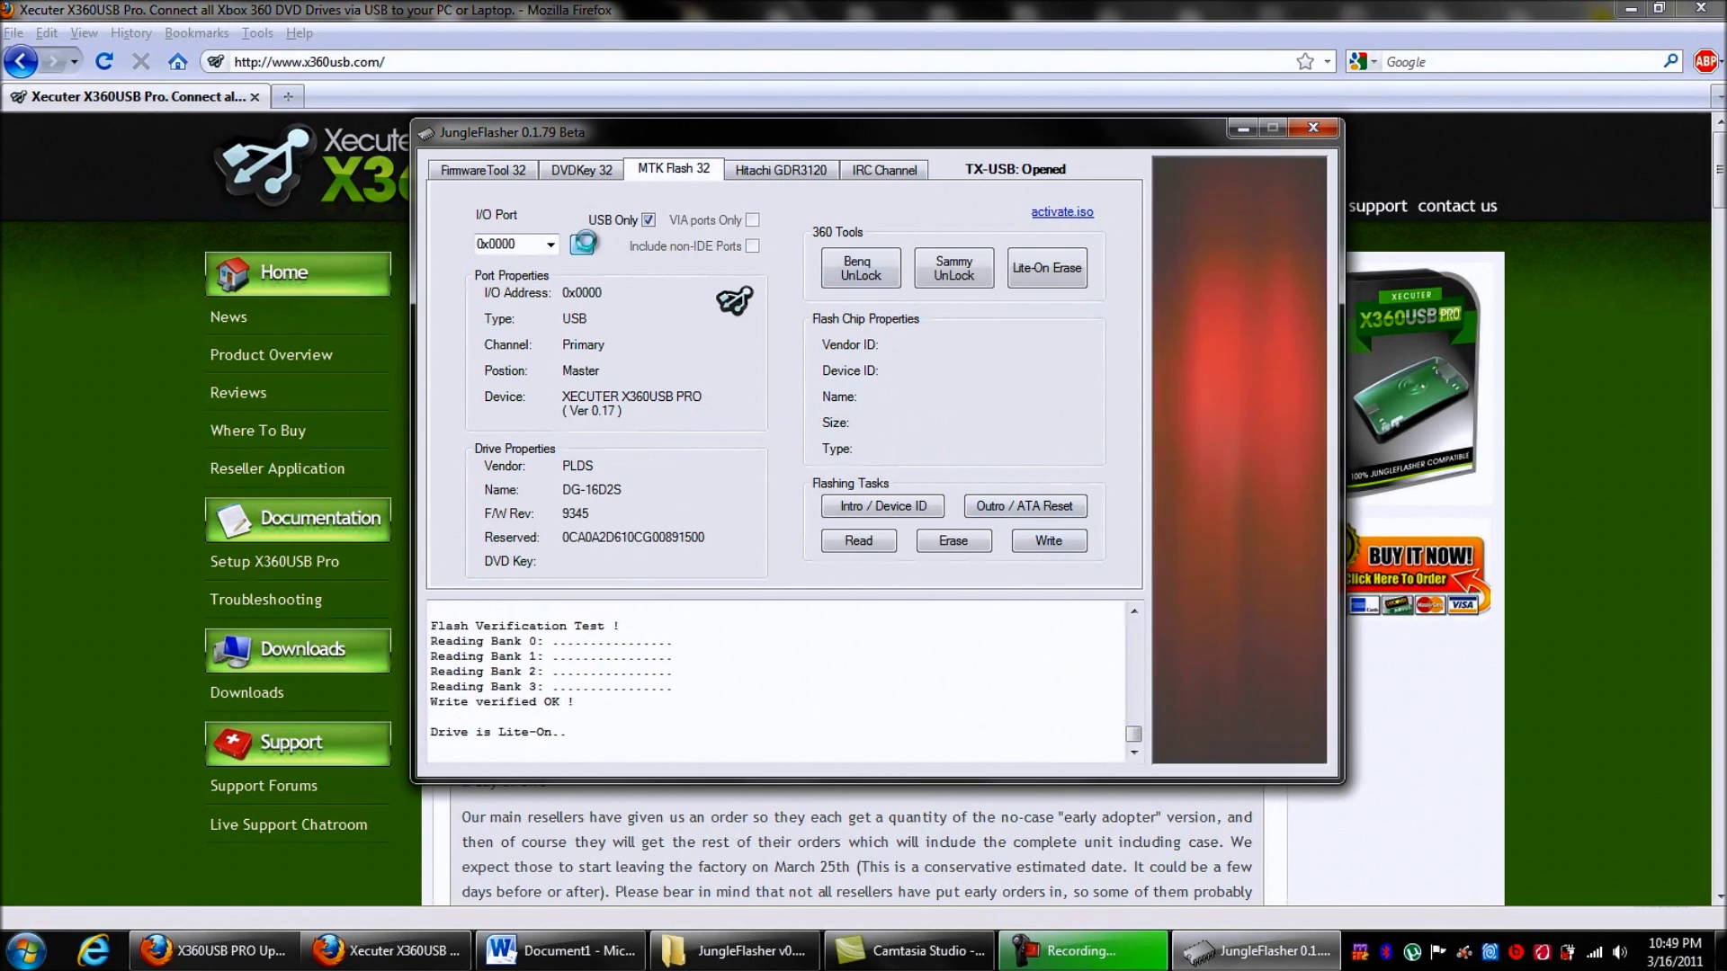